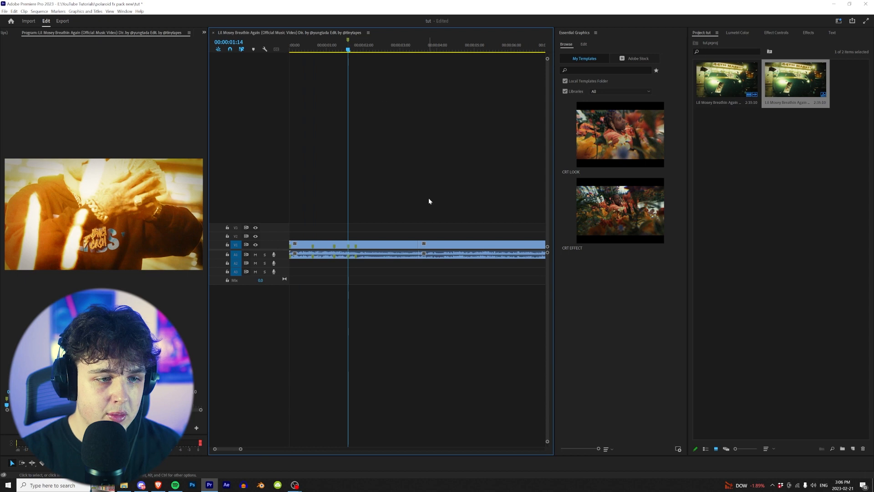
- Delete the short section of the music video clip between about 3.5 and 5 seconds, leaving a gap
{"action": "key", "text": "Delete"}
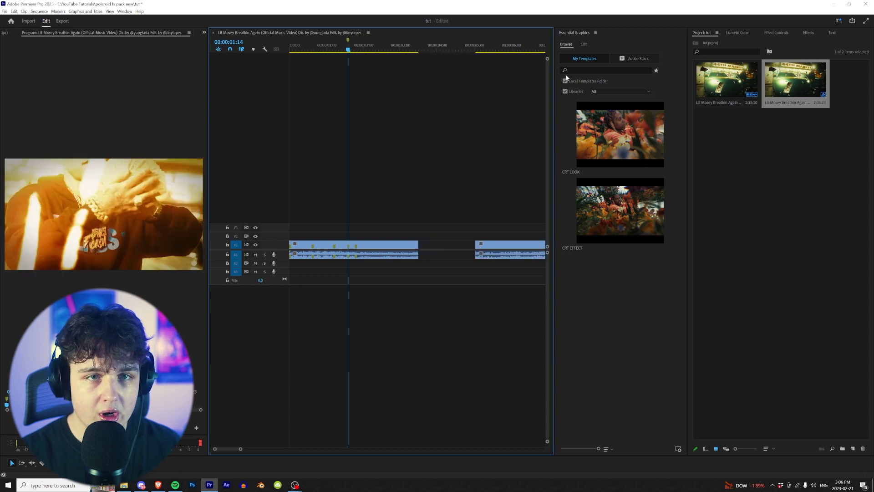
- Add all the motion graphics templates from the Premiere Pro Preset Transitions folder to the Essential Graphics templates
{"action": "left_click", "coordinate": [124, 485]}
{"action": "left_click_drag", "start_coordinate": [307, 119], "coordinate": [197, 74]}
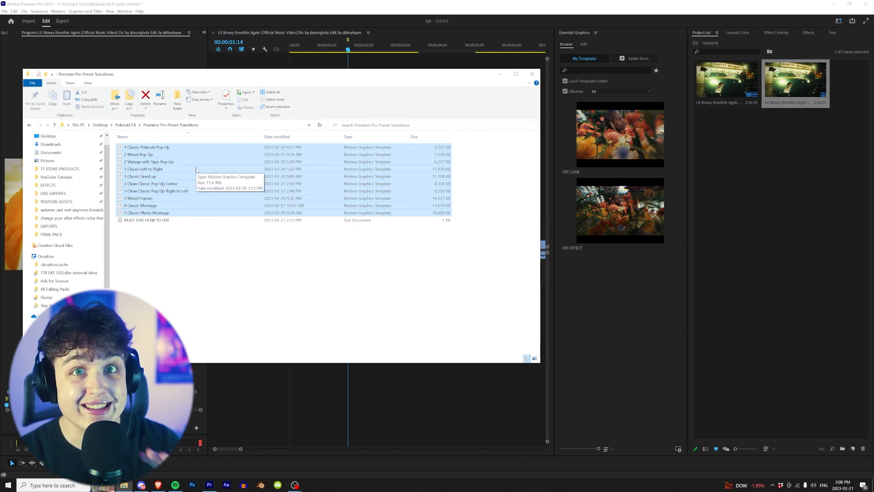
{"action": "left_click_drag", "start_coordinate": [143, 155], "coordinate": [623, 295]}
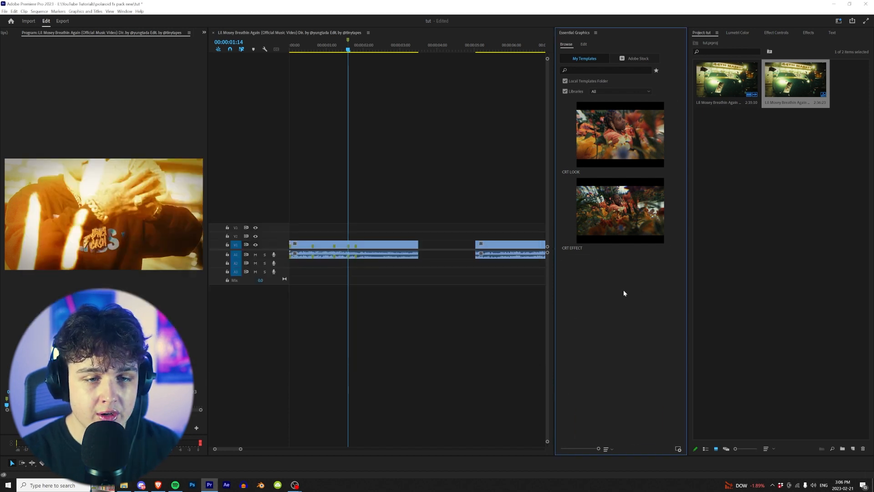
- Place the Untitled two-photo taped polaroid template on track V2 at about 1 second, above the first clip
{"action": "scroll", "coordinate": [628, 298], "scroll_direction": "down", "scroll_amount": 5}
{"action": "scroll", "coordinate": [632, 307], "scroll_direction": "up", "scroll_amount": 6}
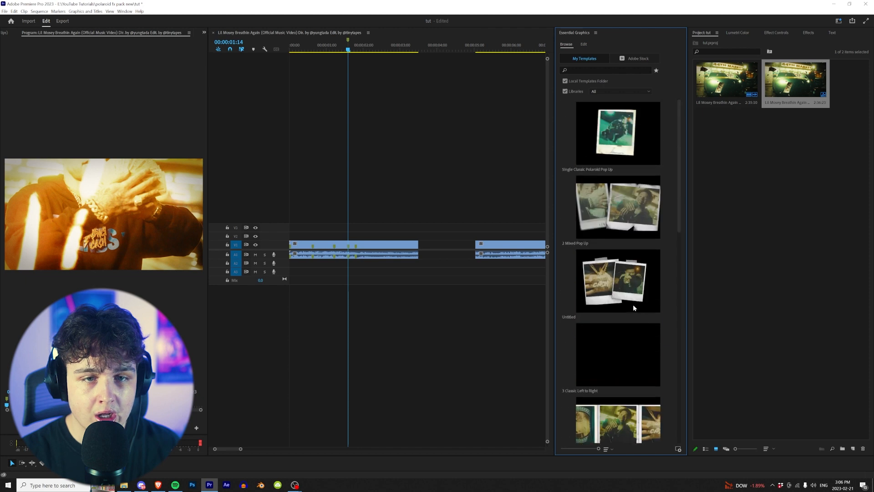
{"action": "scroll", "coordinate": [630, 289], "scroll_direction": "down", "scroll_amount": 2}
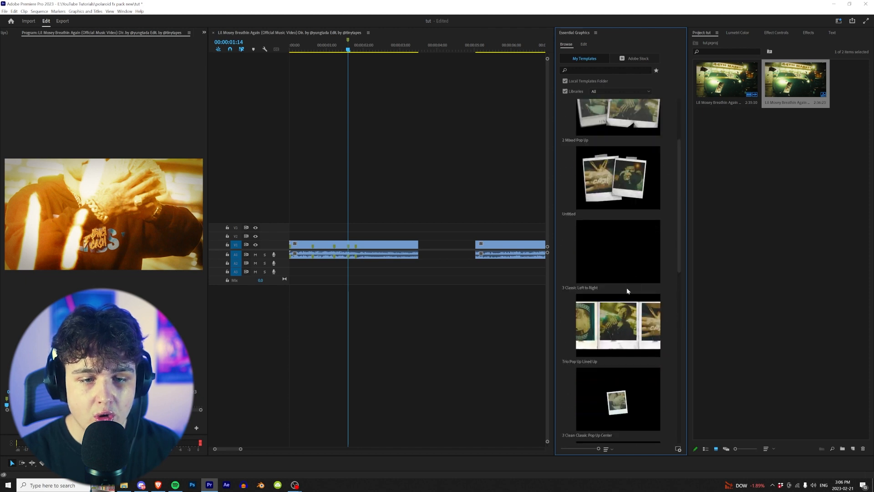
{"action": "left_click_drag", "start_coordinate": [616, 186], "coordinate": [328, 236]}
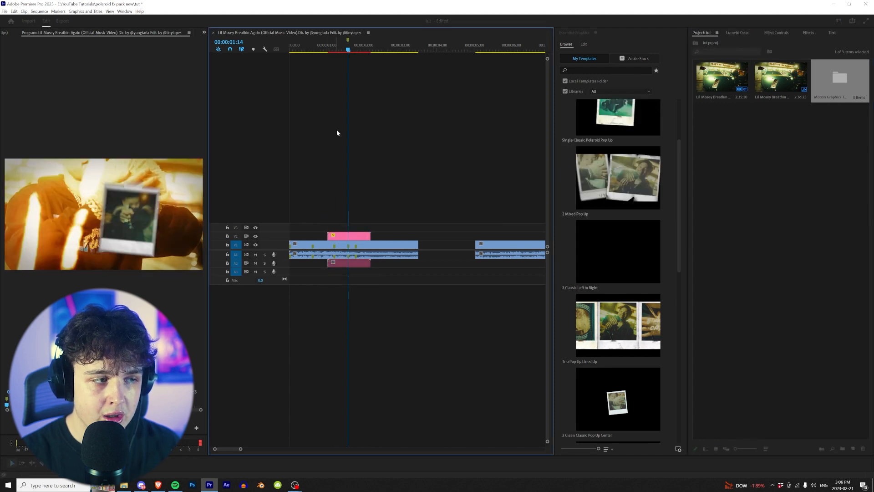
- Play back the polaroid transition from 00:00:00:19 and park the playhead at 00:00:01:09
{"action": "left_click", "coordinate": [324, 49]}
{"action": "left_click_drag", "start_coordinate": [324, 48], "coordinate": [319, 49]}
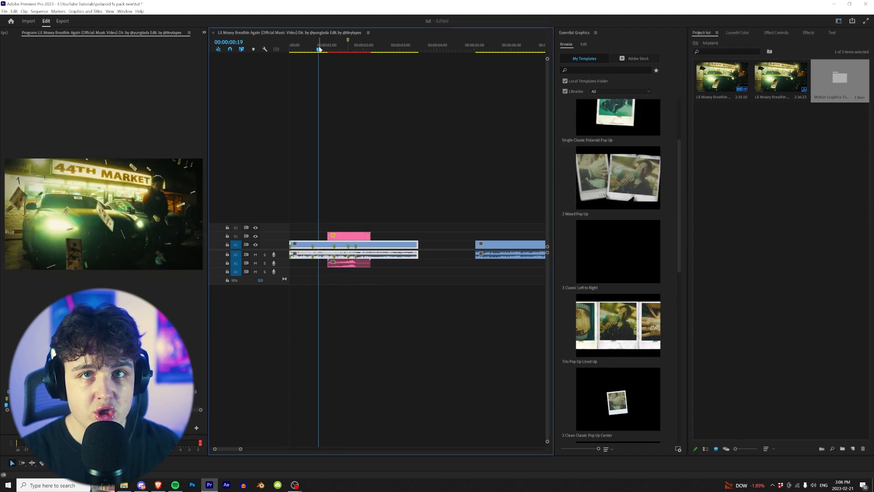
{"action": "key", "text": "space"}
{"action": "key", "text": "space"}
{"action": "key", "text": "space"}
{"action": "key", "text": "space"}
{"action": "left_click", "coordinate": [342, 48]}
{"action": "left_click_drag", "start_coordinate": [342, 49], "coordinate": [340, 49]}
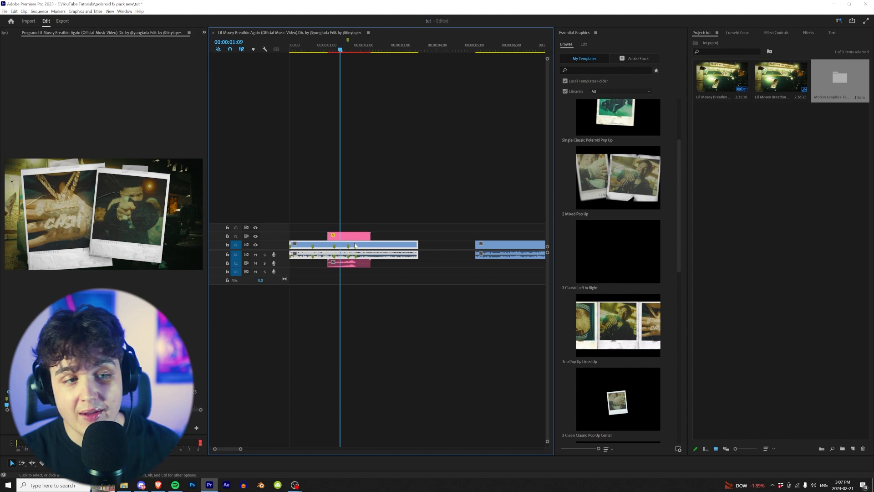
- Set the polaroid graphic's Saturation to 143 and Contrast to 93
{"action": "left_click", "coordinate": [347, 236]}
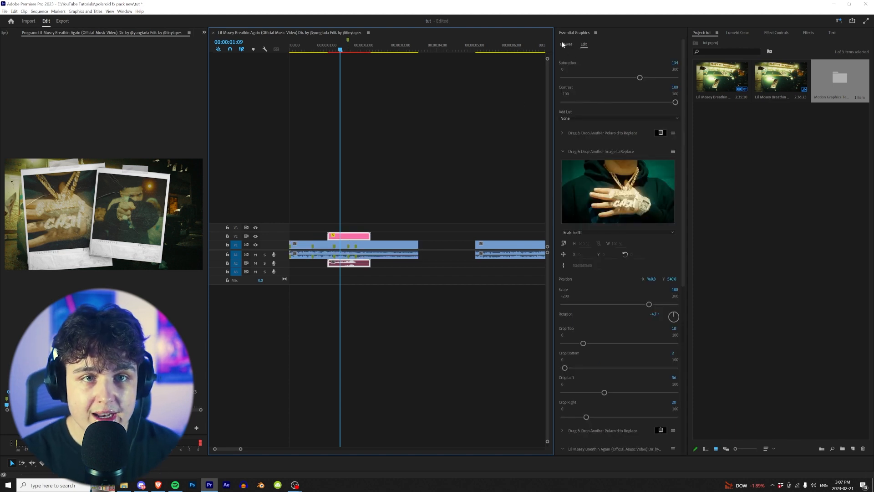
{"action": "scroll", "coordinate": [622, 320], "scroll_direction": "down", "scroll_amount": 3}
{"action": "scroll", "coordinate": [622, 362], "scroll_direction": "up", "scroll_amount": 3}
{"action": "left_click_drag", "start_coordinate": [640, 78], "coordinate": [671, 111]}
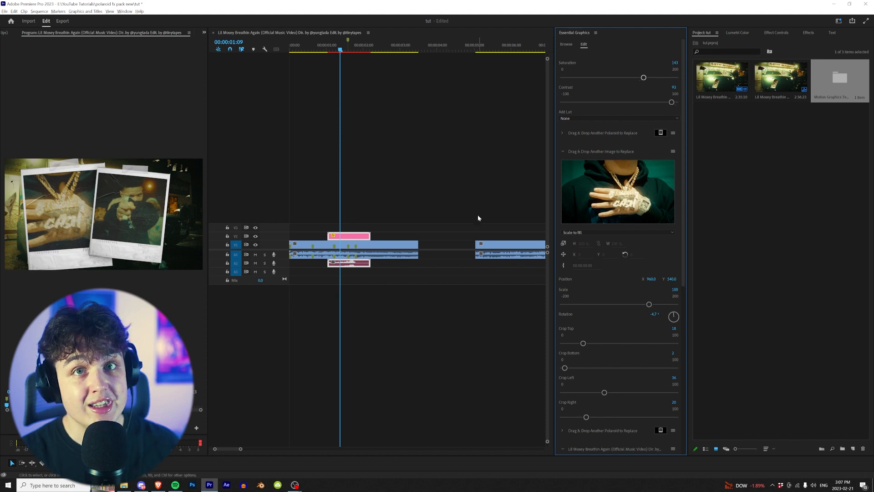
- Export the video frame at 00:00:39:03 as a JPEG and import it into the project
{"action": "scroll", "coordinate": [479, 217], "scroll_direction": "down", "scroll_amount": 5}
{"action": "left_click", "coordinate": [461, 49]}
{"action": "left_click_drag", "start_coordinate": [462, 50], "coordinate": [500, 60]}
{"action": "scroll", "coordinate": [447, 121], "scroll_direction": "down", "scroll_amount": 3}
{"action": "left_click", "coordinate": [480, 50]}
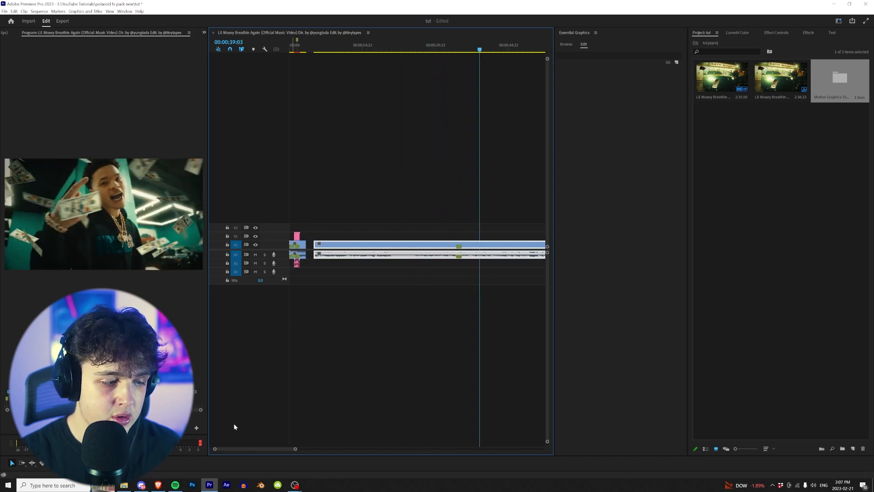
{"action": "left_click", "coordinate": [162, 425]}
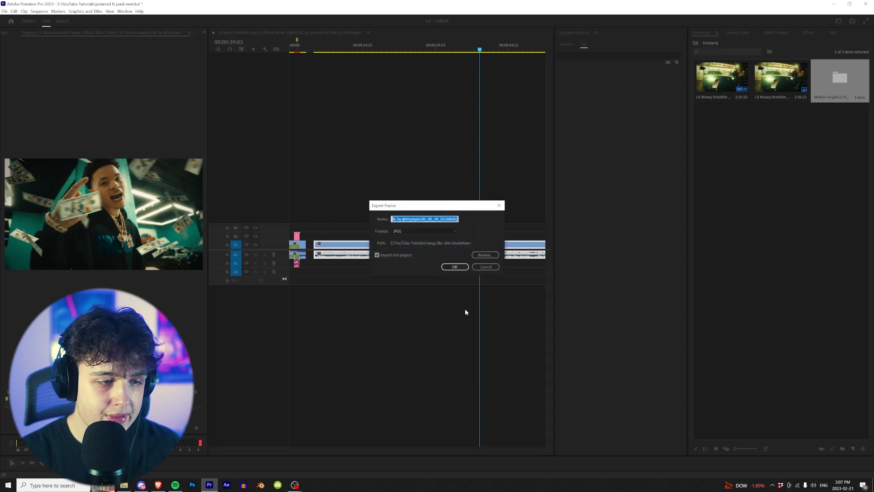
{"action": "left_click", "coordinate": [454, 267]}
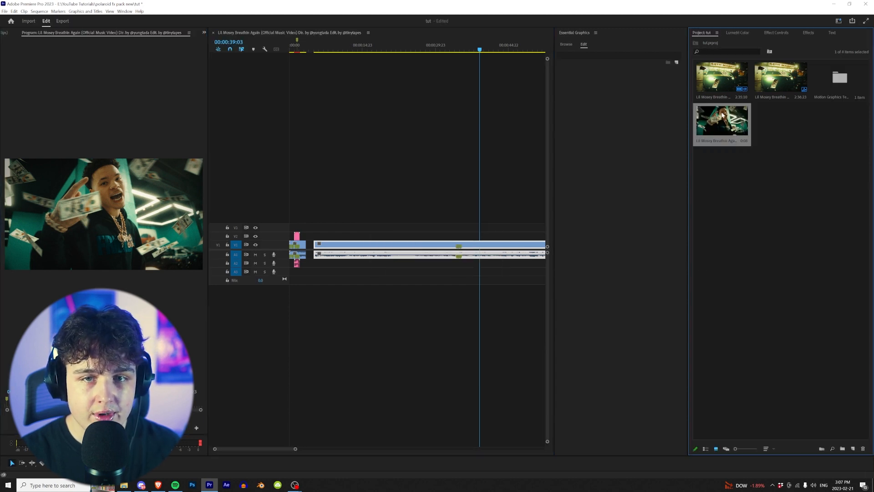
- Replace the first photo in the polaroid graphic with the exported frame and show the graphic at 00:00:01:10
{"action": "left_click", "coordinate": [297, 236]}
{"action": "left_click_drag", "start_coordinate": [749, 126], "coordinate": [629, 184]}
{"action": "left_click", "coordinate": [297, 49]}
{"action": "left_click_drag", "start_coordinate": [297, 50], "coordinate": [297, 49]}
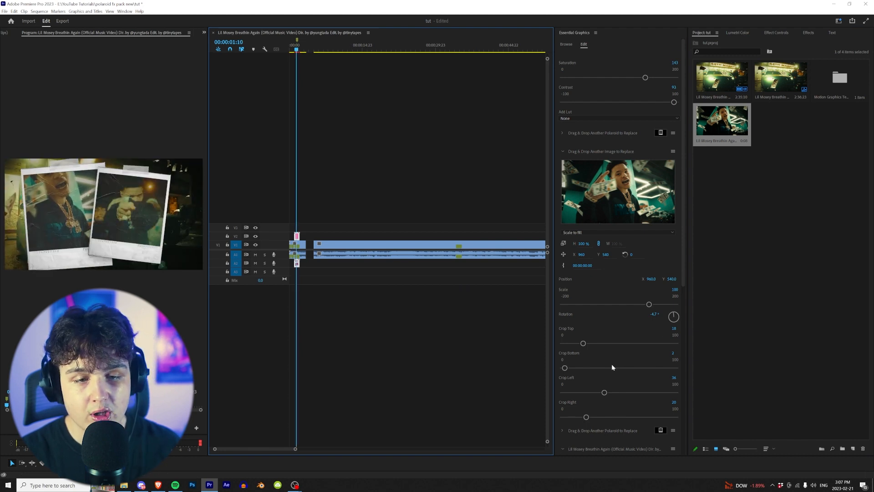
- Set the first photo's Crop Top, Crop Bottom, Crop Left and Crop Right to 0
{"action": "scroll", "coordinate": [612, 367], "scroll_direction": "down", "scroll_amount": 1}
{"action": "left_click_drag", "start_coordinate": [584, 329], "coordinate": [563, 329]}
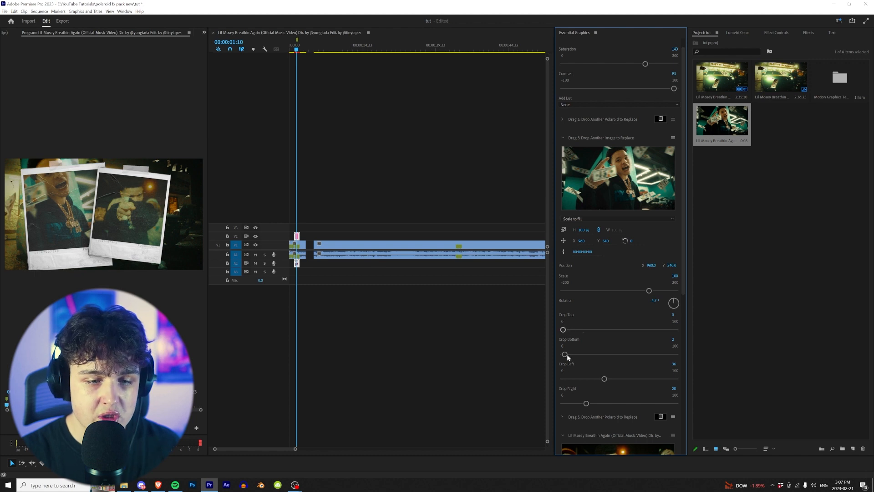
{"action": "left_click_drag", "start_coordinate": [604, 378], "coordinate": [520, 403]}
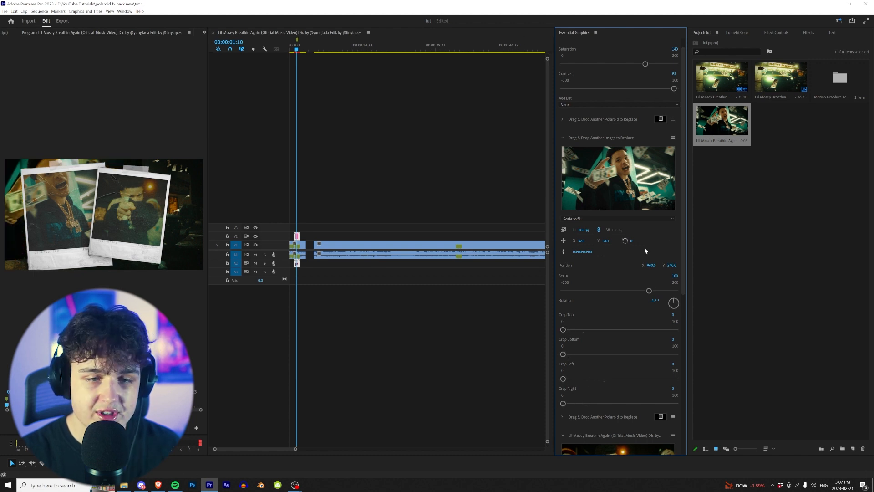
- Fit the first photo in its polaroid with position 1112, 607, Scale 75 and Crop Left 22
{"action": "left_click_drag", "start_coordinate": [672, 265], "coordinate": [759, 265]}
{"action": "left_click_drag", "start_coordinate": [652, 265], "coordinate": [703, 266]}
{"action": "mouse_move", "coordinate": [646, 290]}
{"action": "left_mouse_down"}
{"action": "mouse_move", "coordinate": [631, 290]}
{"action": "mouse_move", "coordinate": [642, 292]}
{"action": "left_mouse_up"}
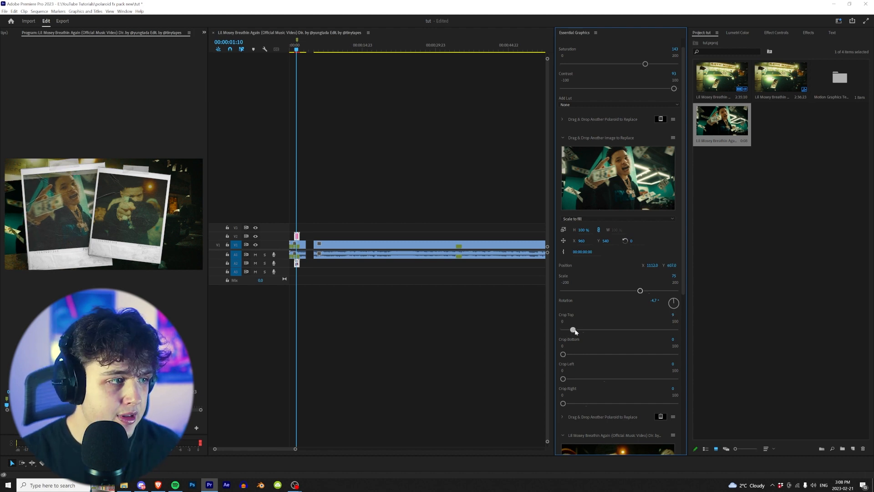
{"action": "left_click_drag", "start_coordinate": [570, 378], "coordinate": [588, 379]}
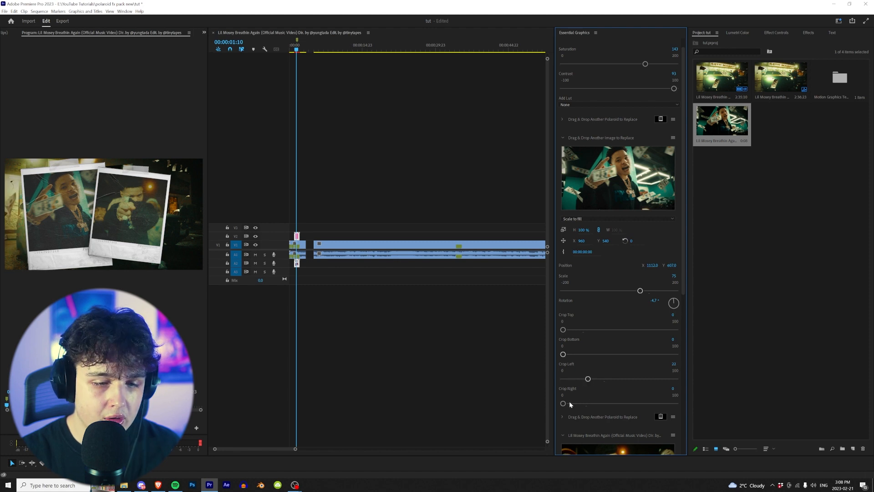
- Play back the edited polaroid transition from 00:00:00:20 up to 00:00:01:11
{"action": "left_click_drag", "start_coordinate": [297, 49], "coordinate": [296, 54]}
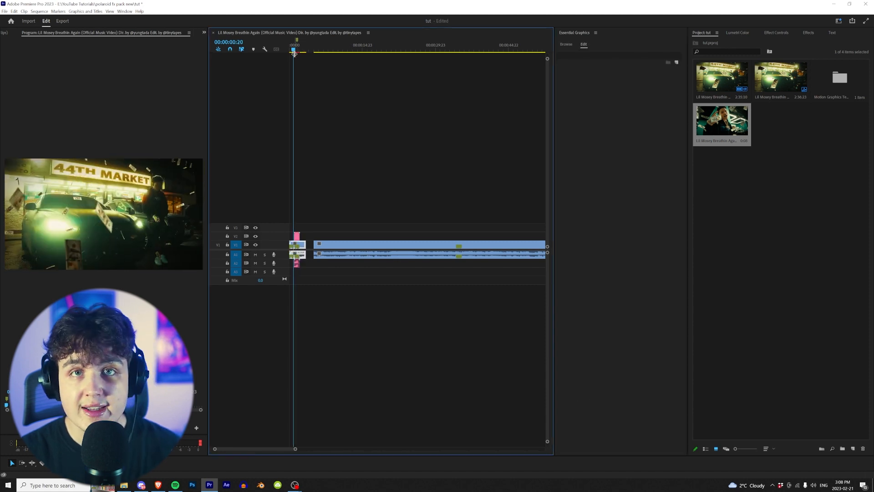
{"action": "key", "text": "space"}
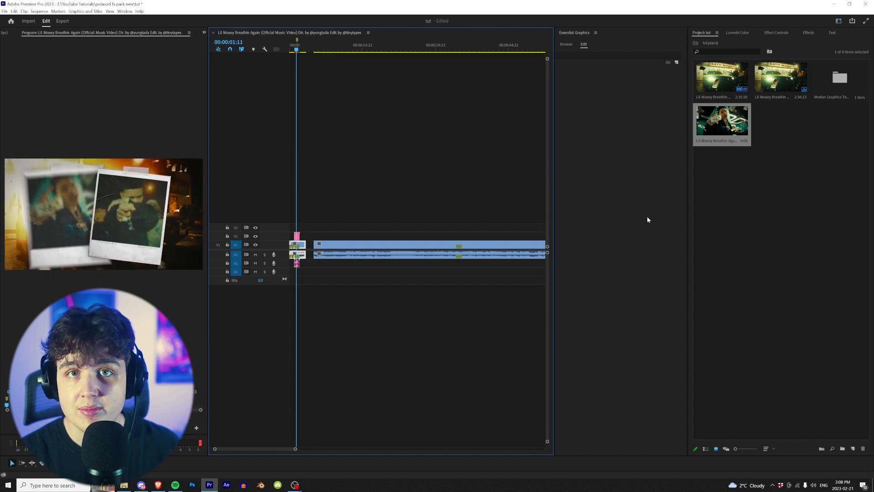
- Expand the graphic's first polaroid replacement setting and look through the frames in the 4K Polaroid Images folder
{"action": "left_click", "coordinate": [564, 44]}
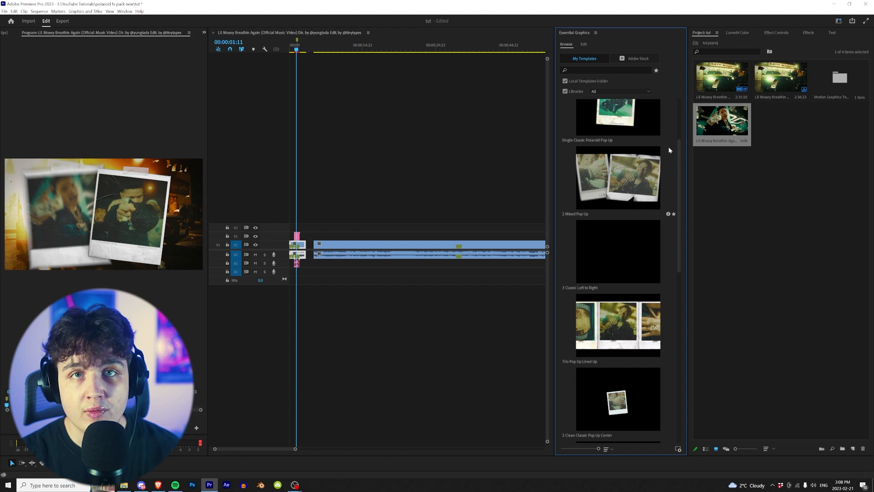
{"action": "left_click", "coordinate": [584, 44]}
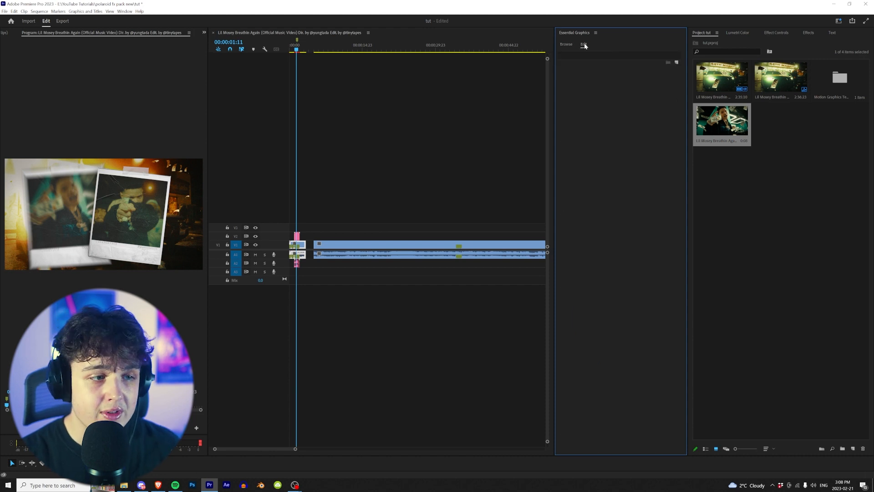
{"action": "left_click", "coordinate": [297, 237]}
{"action": "left_click", "coordinate": [562, 133]}
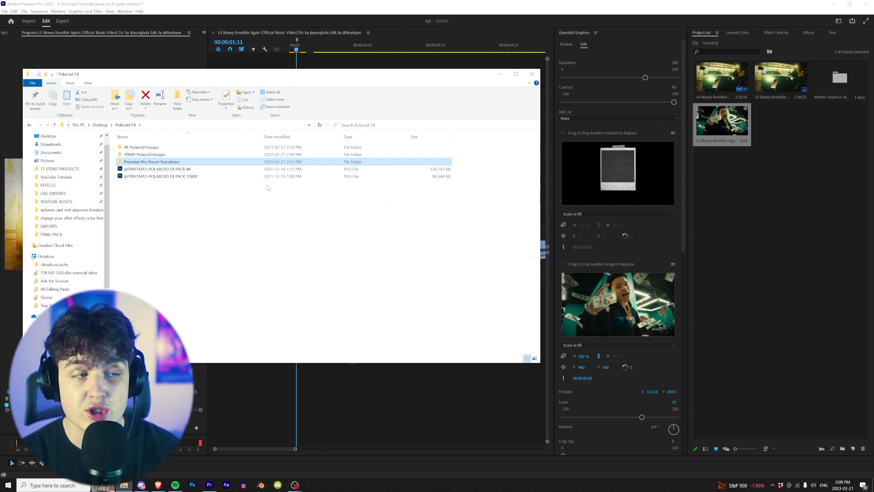
{"action": "double_click", "coordinate": [150, 148]}
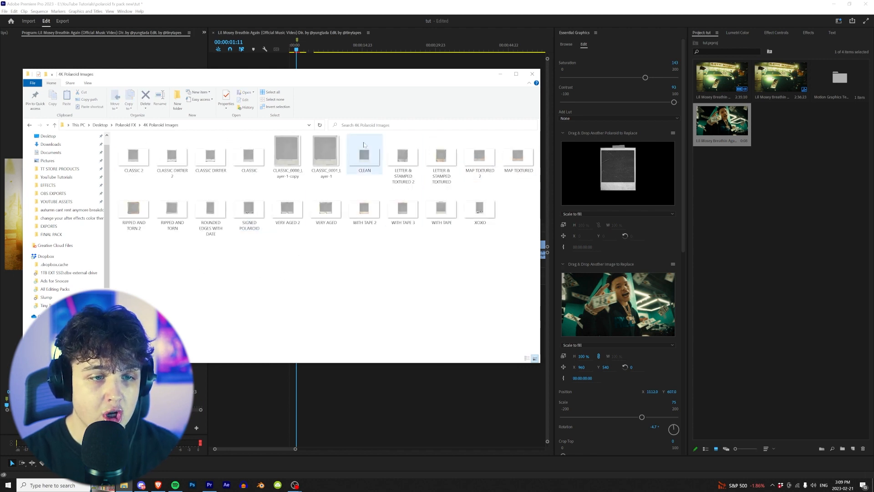
{"action": "left_click", "coordinate": [30, 124]}
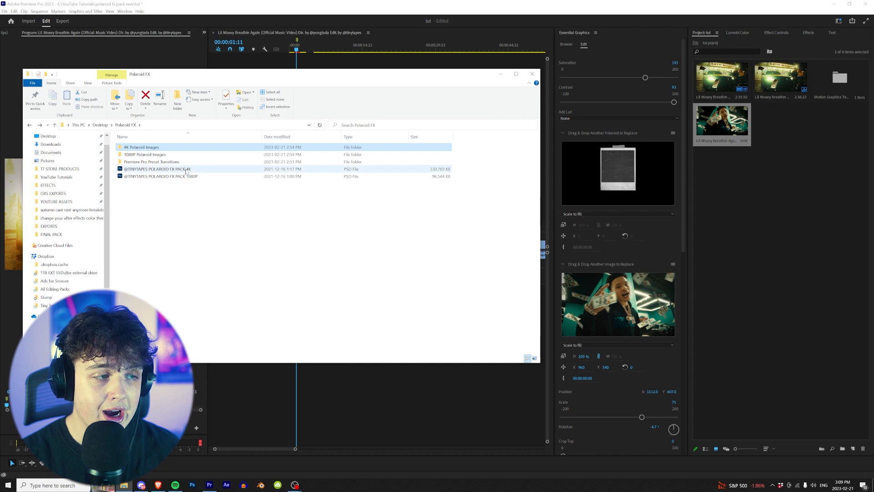
{"action": "double_click", "coordinate": [199, 169]}
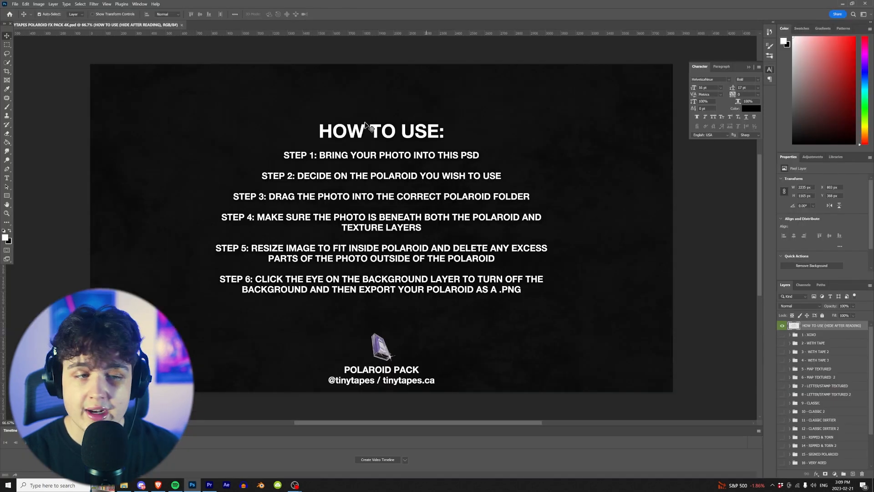
{"action": "left_click", "coordinate": [783, 326]}
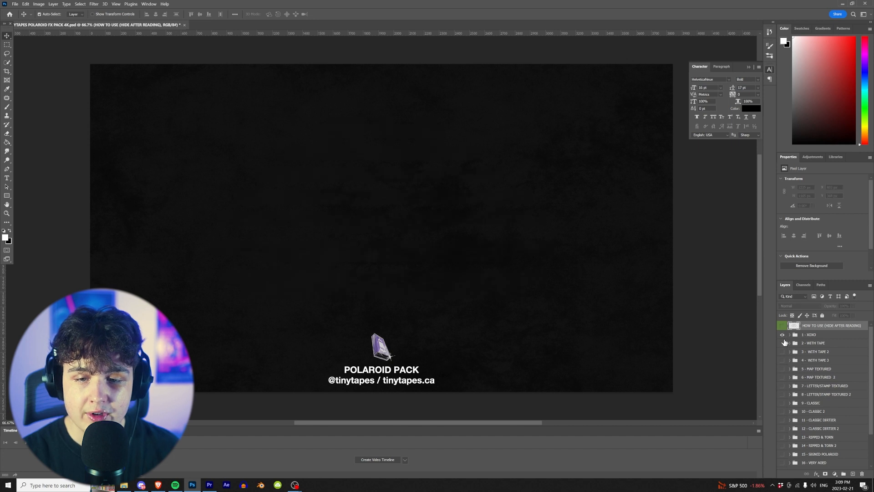
- Show the polaroid groups from 1 - XOXO to 10 - CLASSIC 2 for review and hide them all again
{"action": "left_click", "coordinate": [783, 335]}
{"action": "left_click", "coordinate": [783, 343]}
{"action": "left_click", "coordinate": [783, 361]}
{"action": "left_click", "coordinate": [783, 368]}
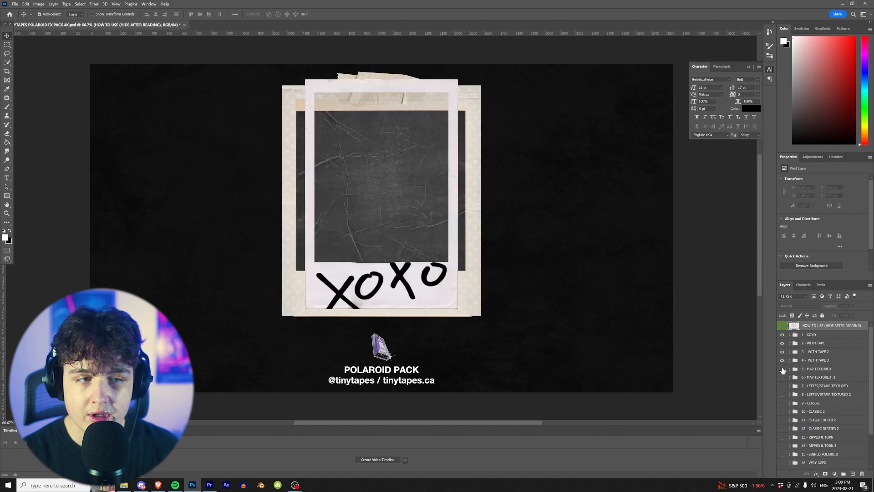
{"action": "left_click", "coordinate": [783, 377]}
{"action": "left_click", "coordinate": [783, 385]}
{"action": "left_click", "coordinate": [783, 394]}
{"action": "left_click", "coordinate": [783, 403]}
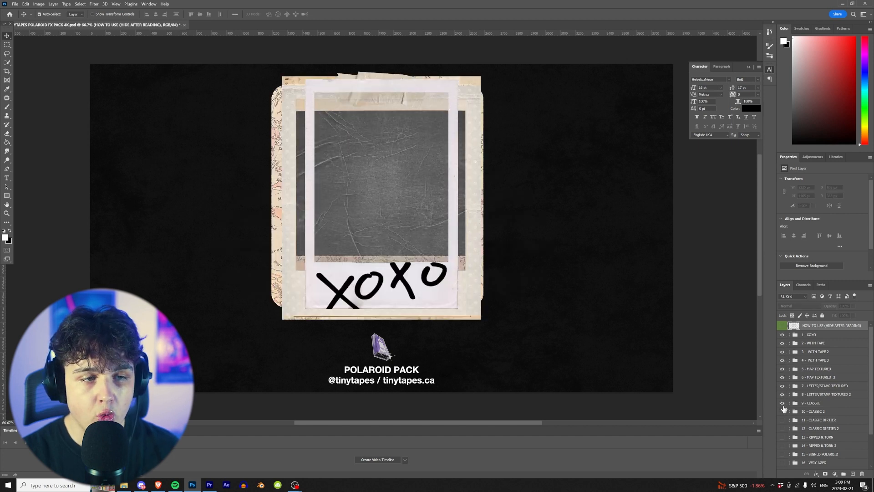
{"action": "left_click", "coordinate": [783, 411]}
{"action": "left_click_drag", "start_coordinate": [782, 337], "coordinate": [784, 412]}
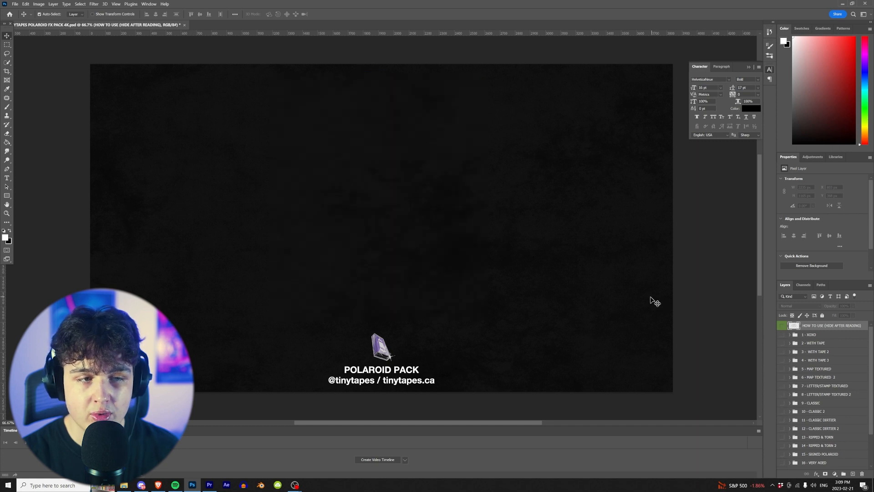
- View the 2 - WITH TAPE polaroid on its own, hide it and show the 3 - WITH TAPE 2 polaroid instead
{"action": "left_click", "coordinate": [782, 345]}
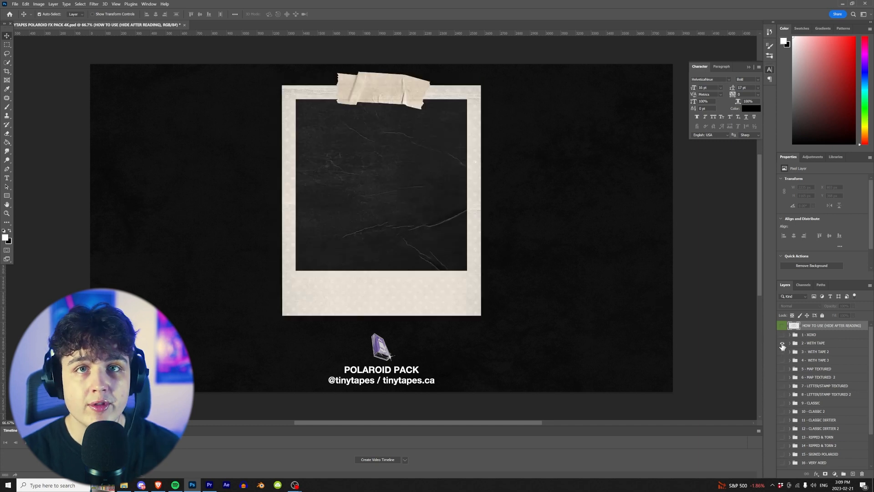
{"action": "left_click", "coordinate": [783, 344]}
{"action": "left_click", "coordinate": [782, 351]}
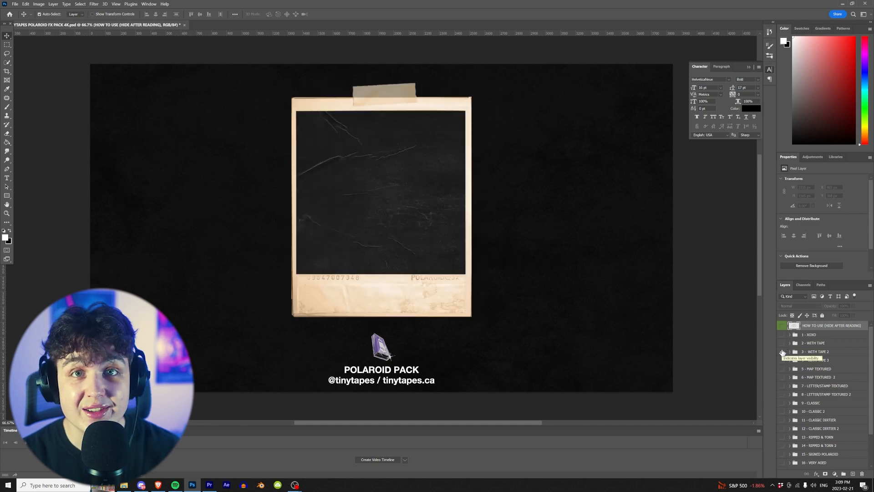
- Switch back to Premiere Pro and place the 5 Photo Montage template on track V2 at about 18 seconds
{"action": "left_click", "coordinate": [209, 485]}
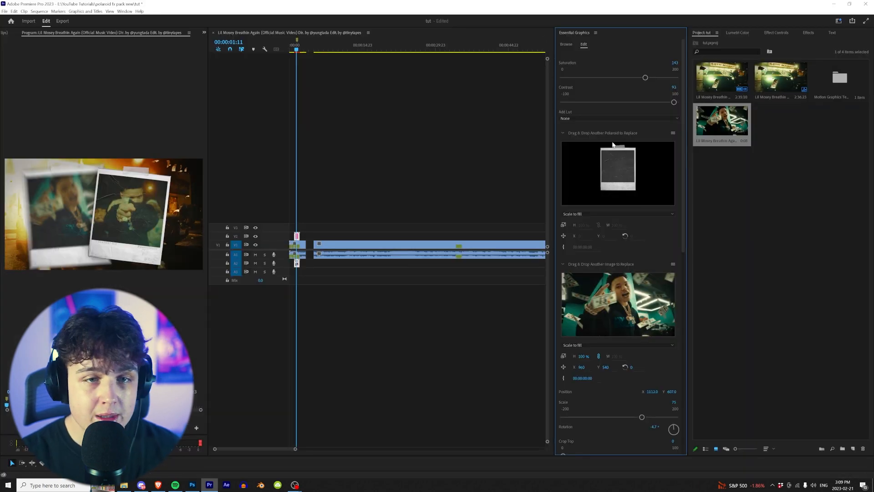
{"action": "left_click", "coordinate": [567, 44]}
{"action": "scroll", "coordinate": [630, 215], "scroll_direction": "down", "scroll_amount": 4}
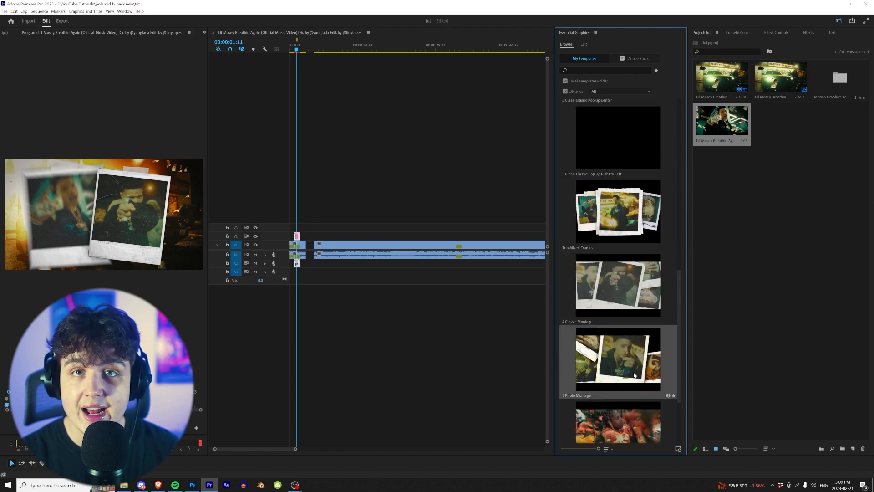
{"action": "left_click_drag", "start_coordinate": [570, 292], "coordinate": [383, 235]}
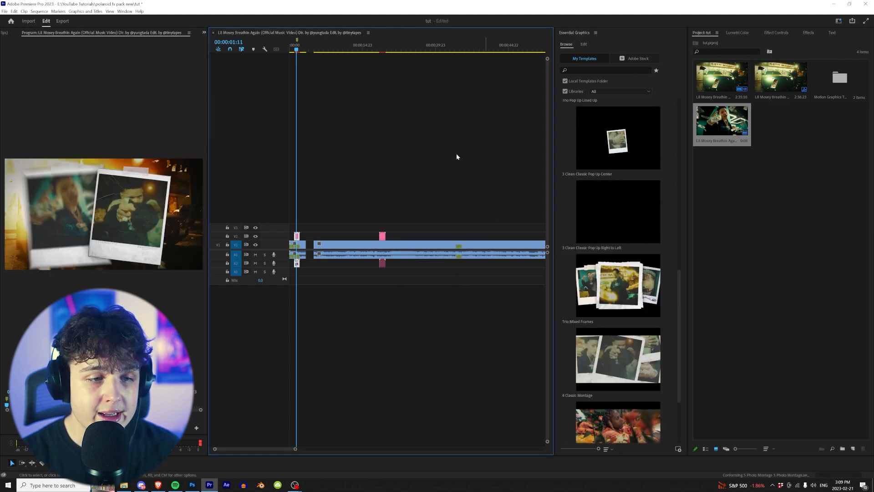
- Preview the transition at 18 seconds and place the 3 Clean Classic Pop Up Right to Left template on track V2 at about 28 seconds
{"action": "left_click_drag", "start_coordinate": [376, 54], "coordinate": [381, 50]}
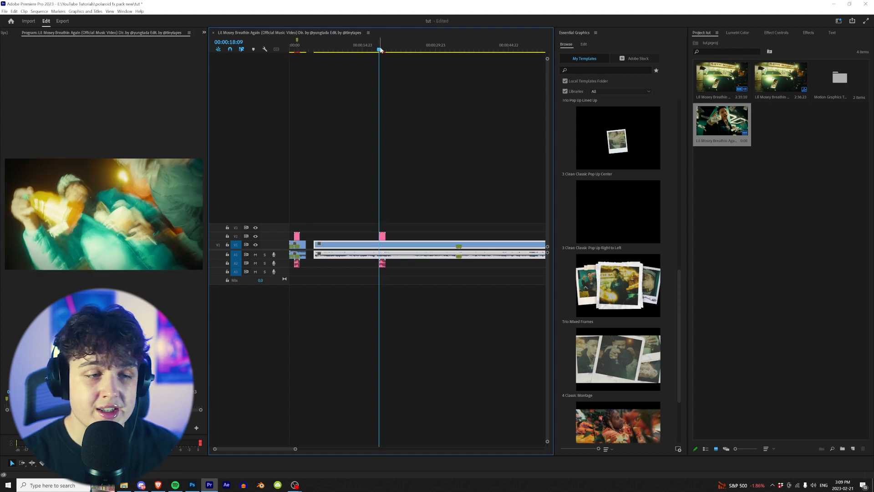
{"action": "key", "text": "space"}
{"action": "left_click_drag", "start_coordinate": [610, 214], "coordinate": [428, 237]}
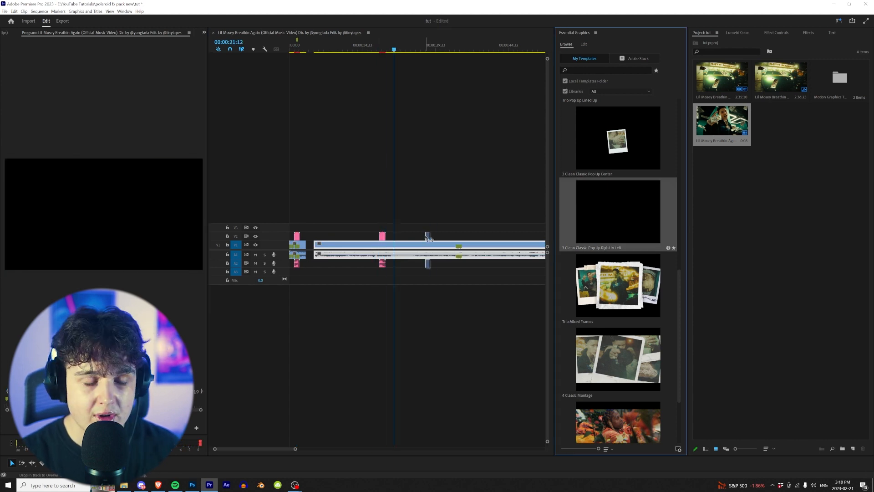
{"action": "left_click_drag", "start_coordinate": [419, 50], "coordinate": [428, 51]}
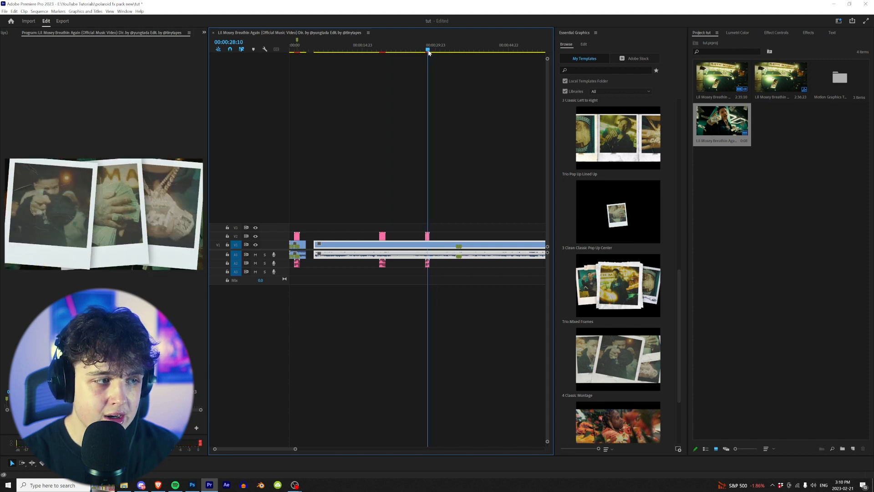
- Set the polaroid transition at 28 seconds to a saturation of 154 and a contrast of 63
{"action": "left_click", "coordinate": [40, 218]}
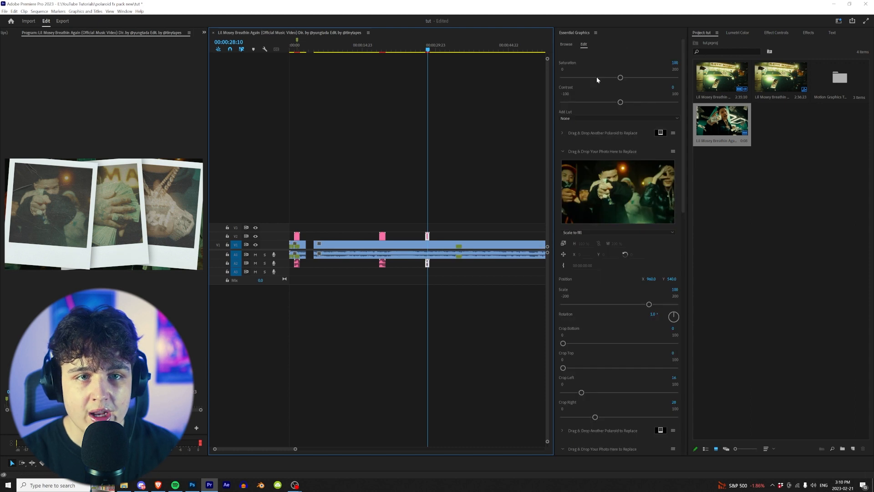
{"action": "left_click_drag", "start_coordinate": [620, 77], "coordinate": [634, 78]}
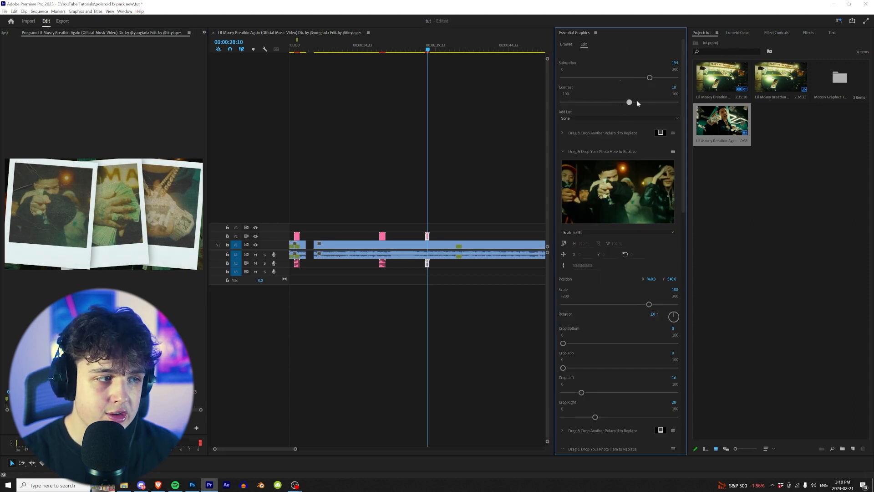
{"action": "left_click_drag", "start_coordinate": [652, 104], "coordinate": [663, 105]}
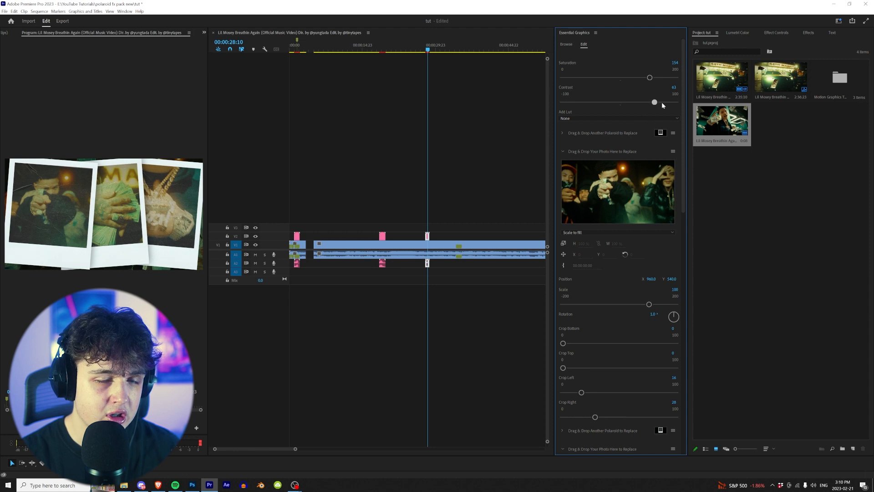
- Browse the LUT choices offered for the transition at 28 seconds without applying one
{"action": "left_click", "coordinate": [578, 119]}
{"action": "scroll", "coordinate": [662, 65], "scroll_direction": "down", "scroll_amount": 2}
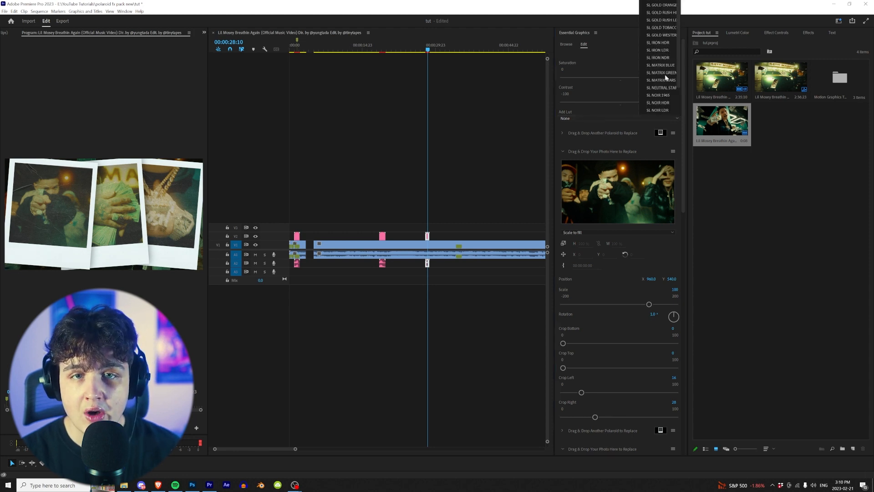
{"action": "left_click", "coordinate": [599, 104]}
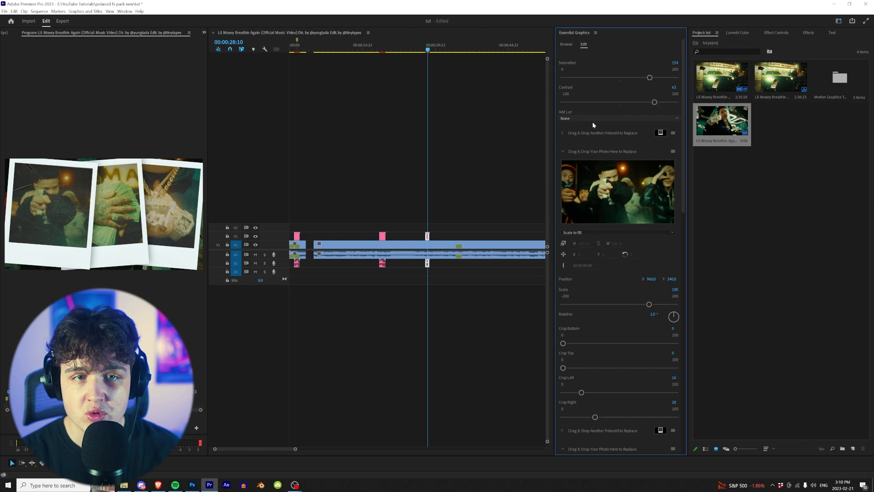
- Place the 3 Clean Classic Pop Up Center template on track V2 at about 37 seconds and preview it
{"action": "left_click", "coordinate": [568, 44]}
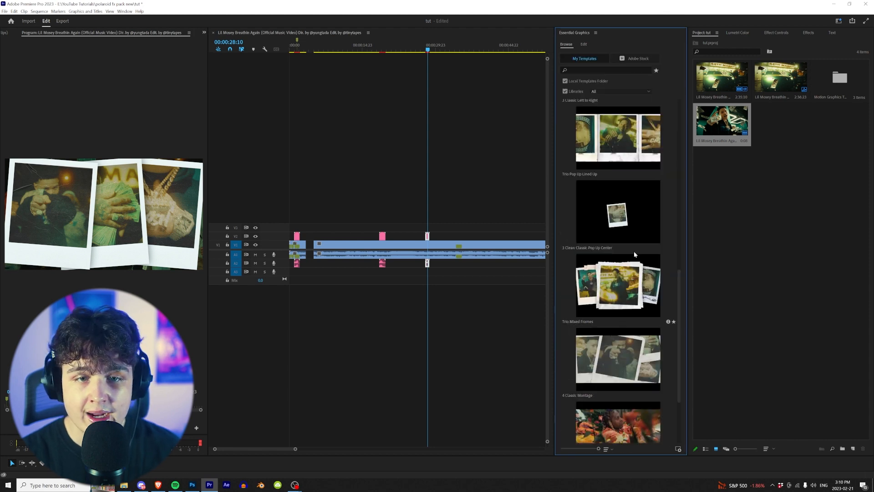
{"action": "left_click_drag", "start_coordinate": [622, 120], "coordinate": [473, 236]}
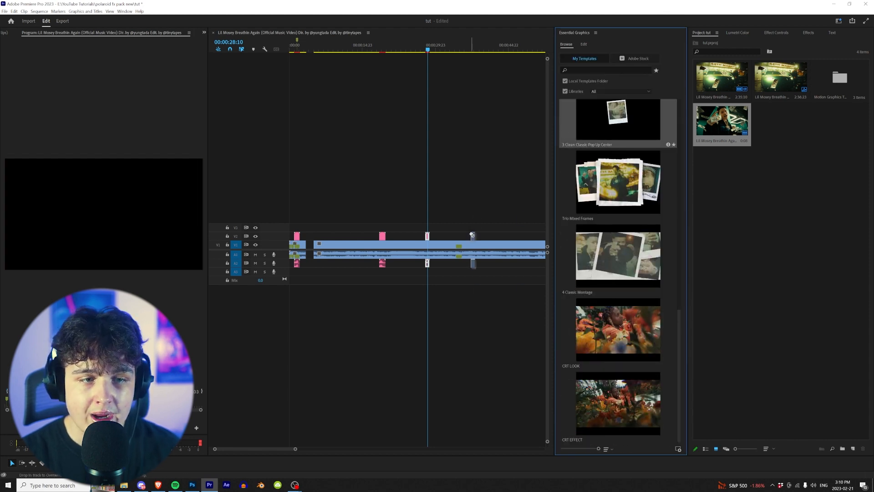
{"action": "left_click", "coordinate": [477, 47]}
{"action": "left_click_drag", "start_coordinate": [477, 47], "coordinate": [473, 45]}
{"action": "key", "text": "space"}
- Set the polaroid transition at 37 seconds to a saturation of 129 and a contrast of 100
{"action": "left_click", "coordinate": [472, 236]}
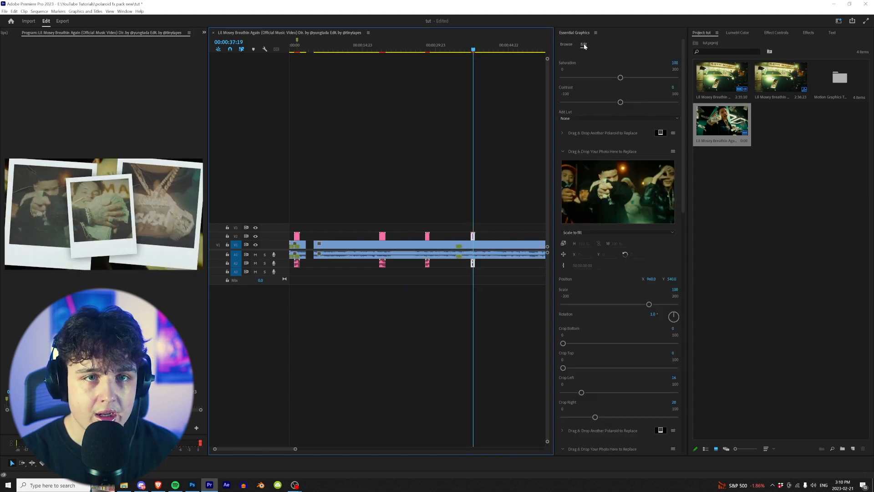
{"action": "left_click_drag", "start_coordinate": [622, 79], "coordinate": [635, 79]}
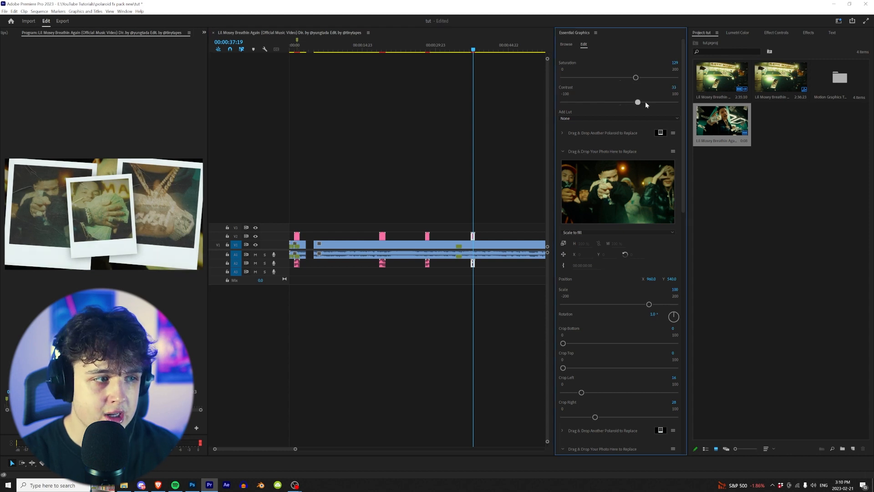
{"action": "left_click_drag", "start_coordinate": [474, 49], "coordinate": [474, 48]}
- Replace the first three photos of the transition at 37 seconds with the Lil Mosey still frame from the project
{"action": "left_click", "coordinate": [473, 236]}
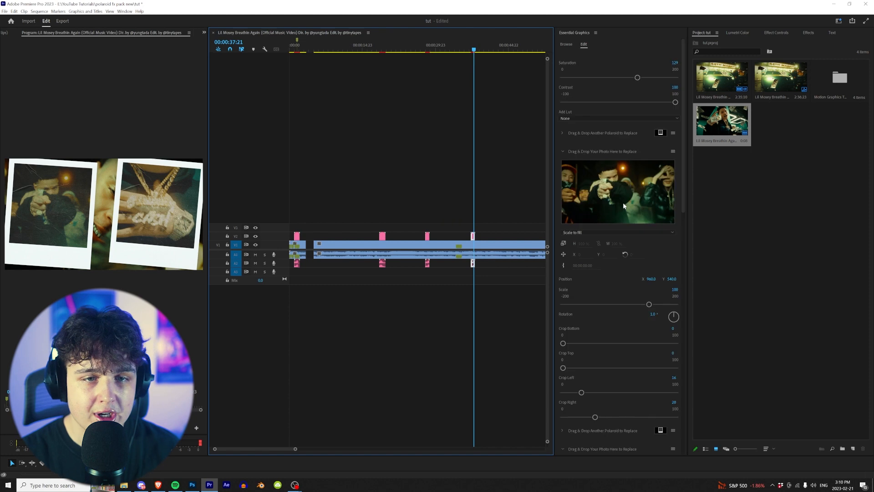
{"action": "left_click_drag", "start_coordinate": [722, 121], "coordinate": [633, 193]}
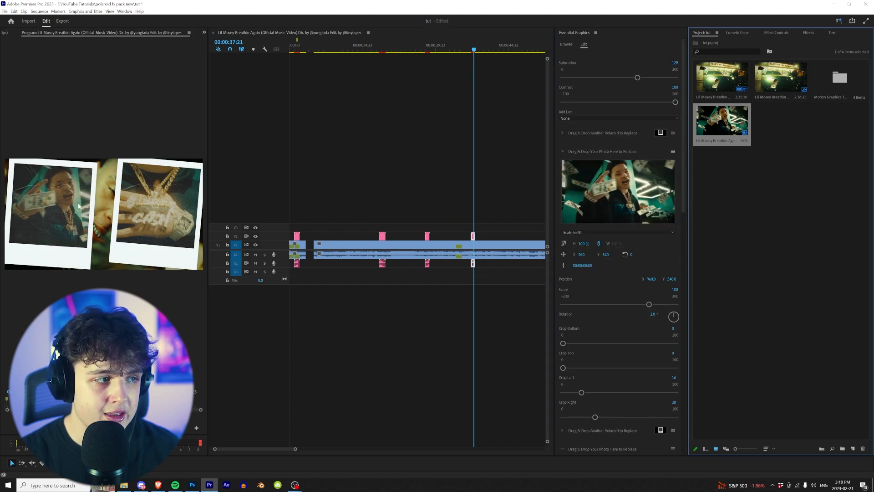
{"action": "scroll", "coordinate": [618, 285], "scroll_direction": "down", "scroll_amount": 3}
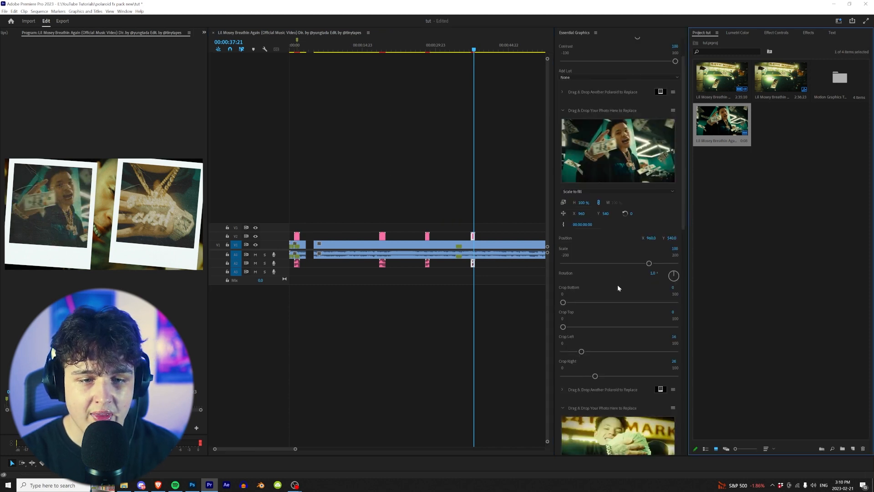
{"action": "left_click_drag", "start_coordinate": [623, 362], "coordinate": [623, 364]}
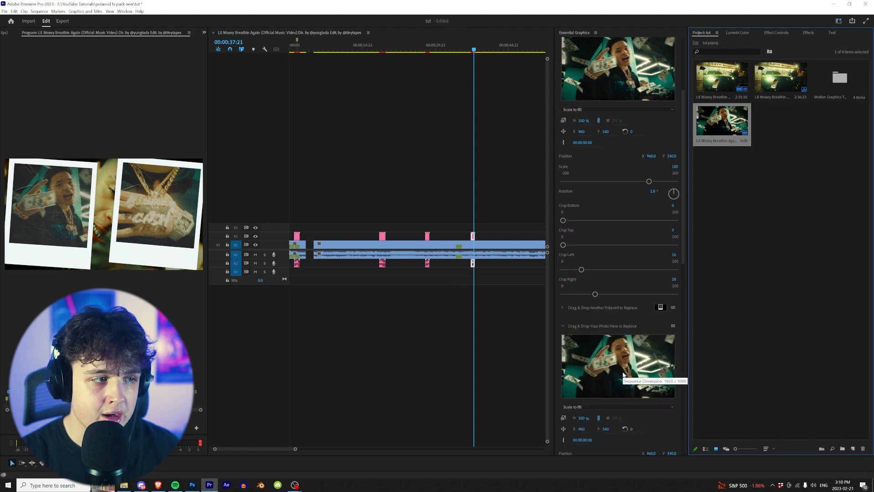
{"action": "scroll", "coordinate": [651, 325], "scroll_direction": "down", "scroll_amount": 6}
{"action": "scroll", "coordinate": [641, 344], "scroll_direction": "down", "scroll_amount": 1}
{"action": "left_click_drag", "start_coordinate": [721, 121], "coordinate": [618, 388]}
- Play and scrub through the transition at 37 seconds to check its replaced photos, then return to the template library
{"action": "left_click", "coordinate": [472, 51]}
{"action": "left_click_drag", "start_coordinate": [473, 51], "coordinate": [470, 51]}
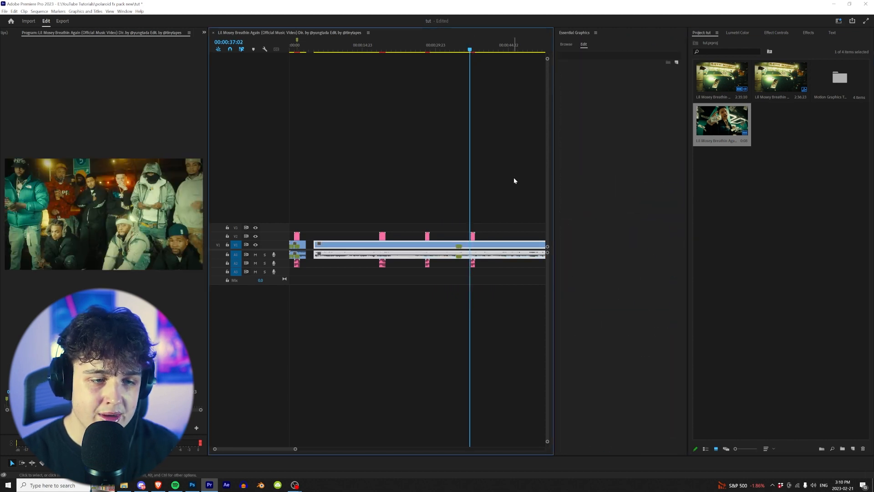
{"action": "key", "text": "space"}
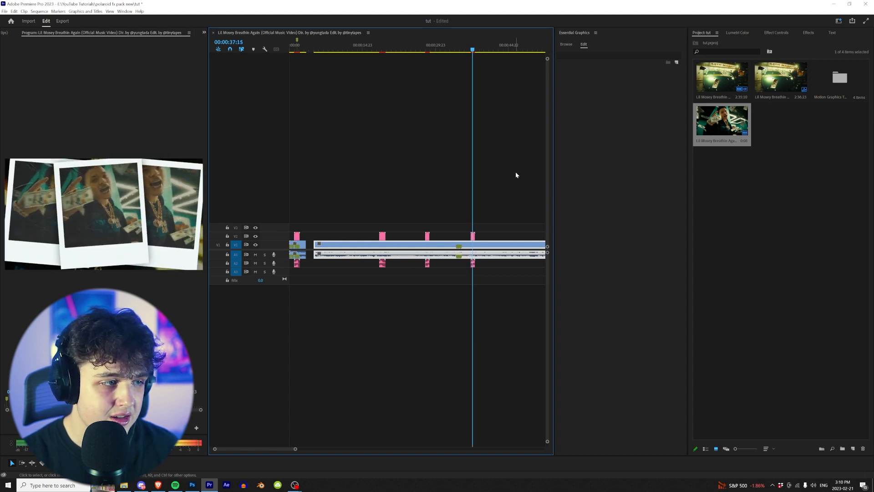
{"action": "left_click", "coordinate": [475, 48]}
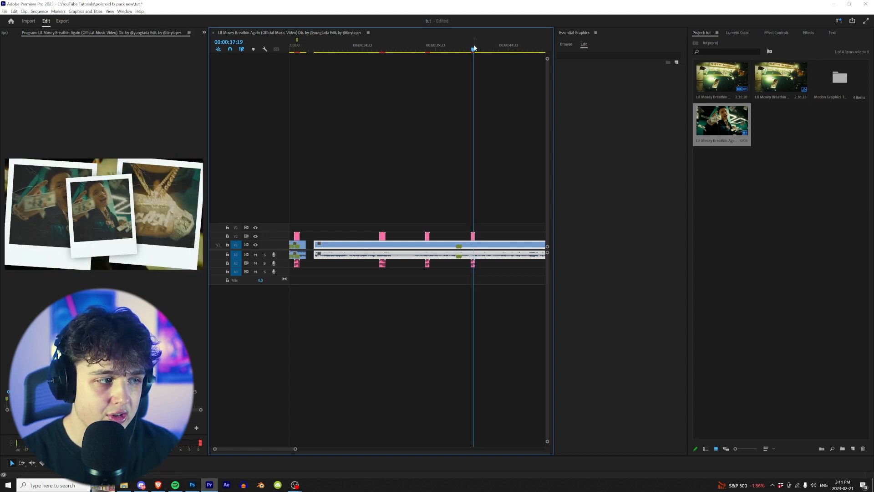
{"action": "left_click_drag", "start_coordinate": [475, 48], "coordinate": [484, 50]}
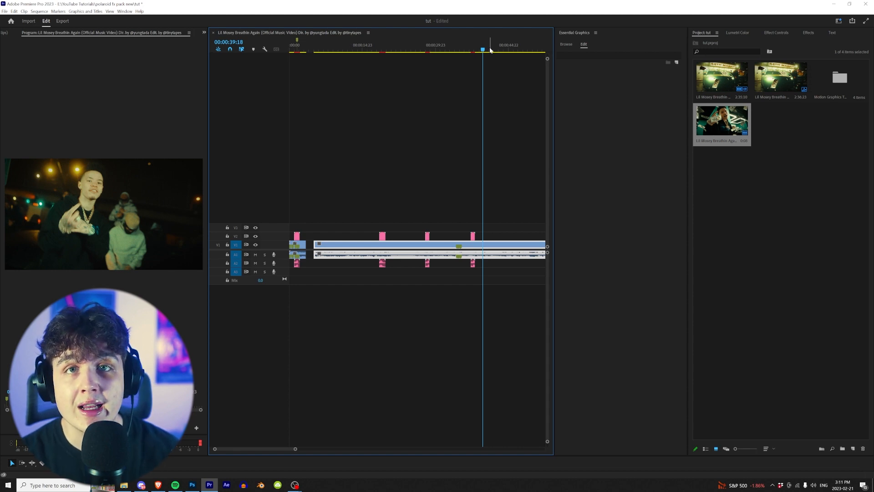
{"action": "left_click", "coordinate": [566, 44]}
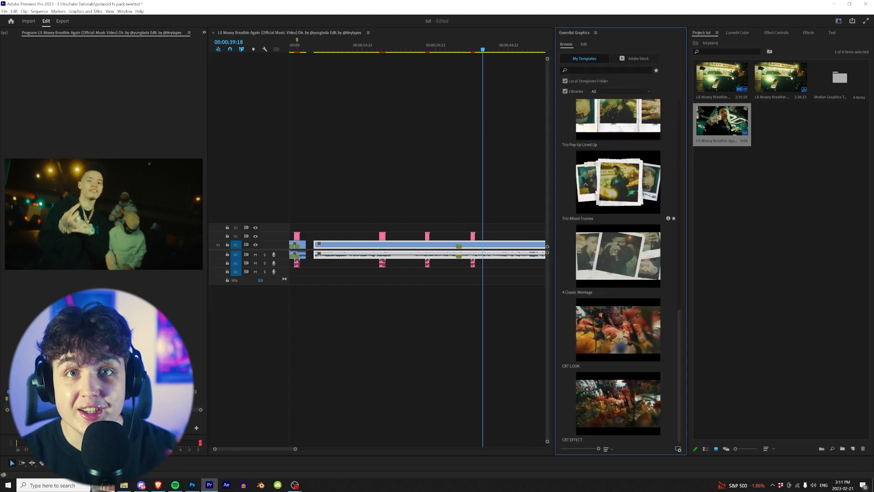